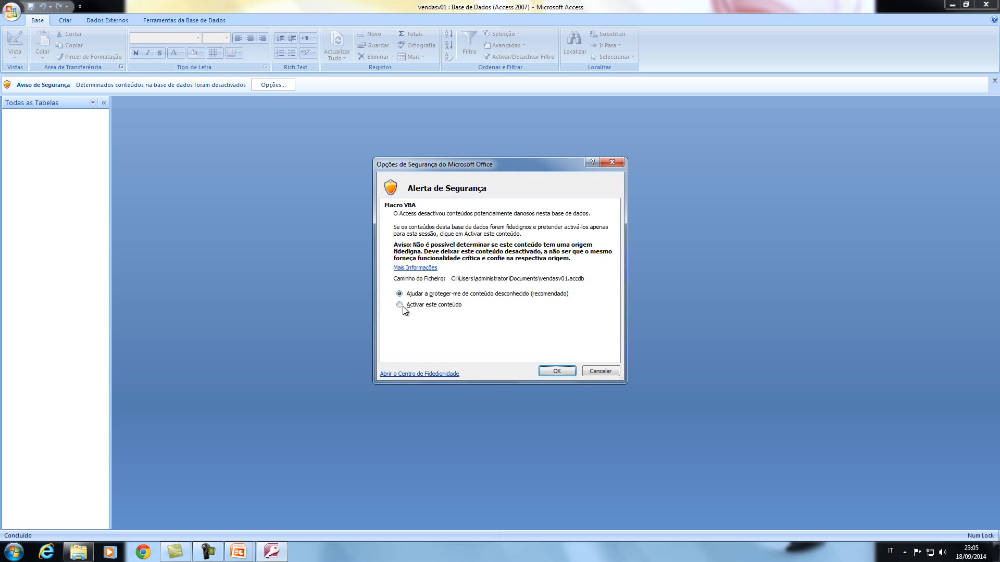
Enable the blocked content of the vendasv01 database and create a new table.
left_click(557, 370)
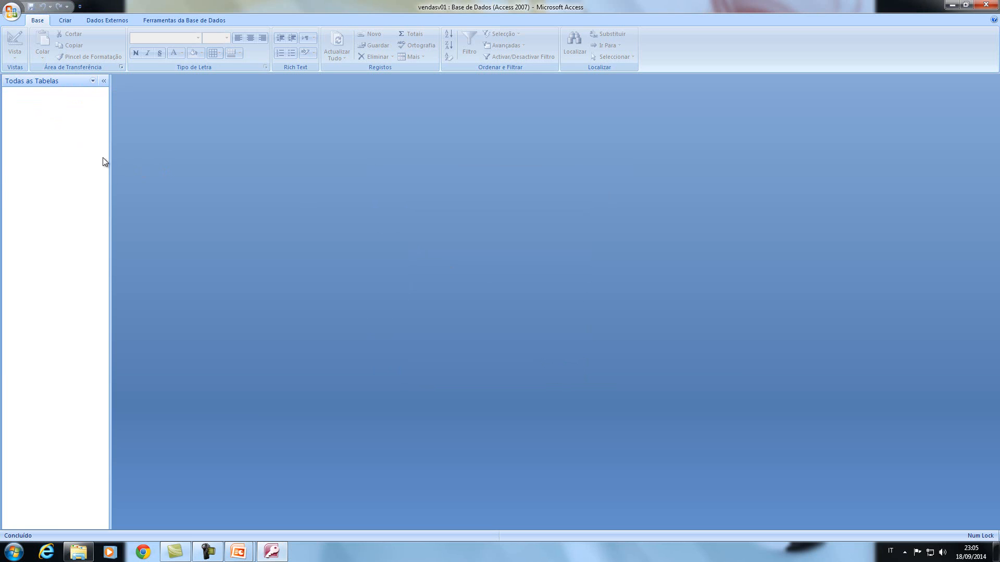
left_click(63, 20)
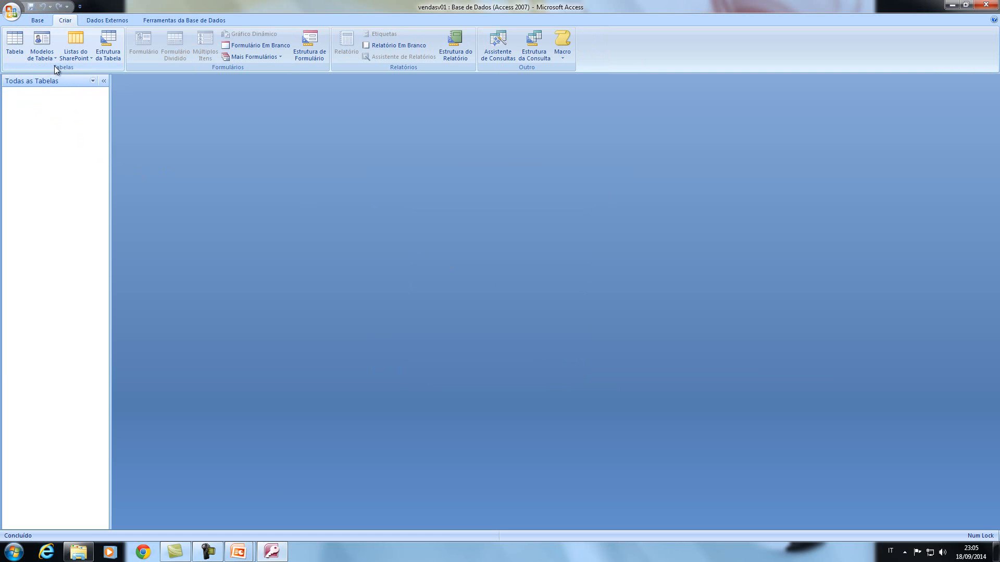
left_click(16, 42)
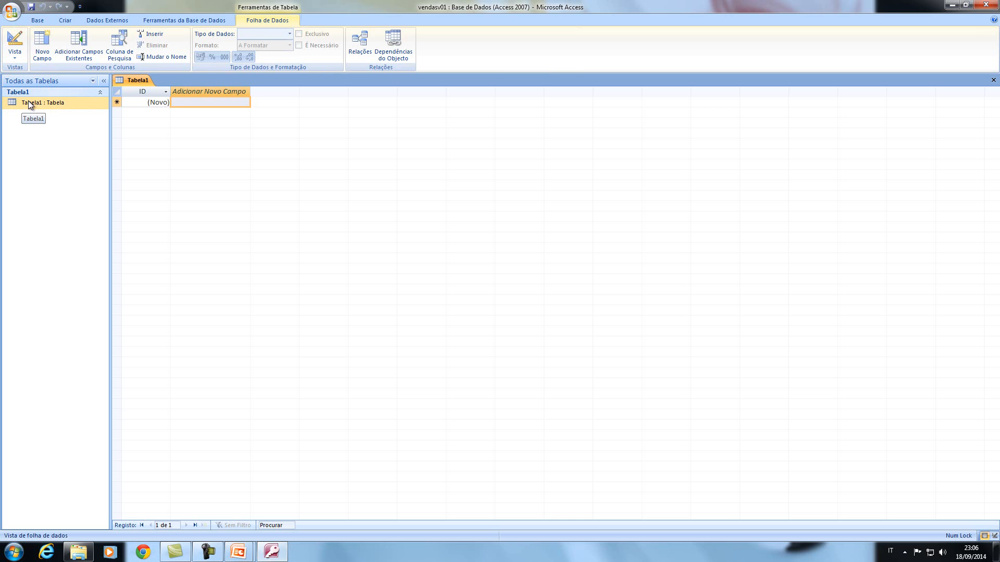
Switch the new table to design view, saving it under the name Cliente.
right_click(28, 102)
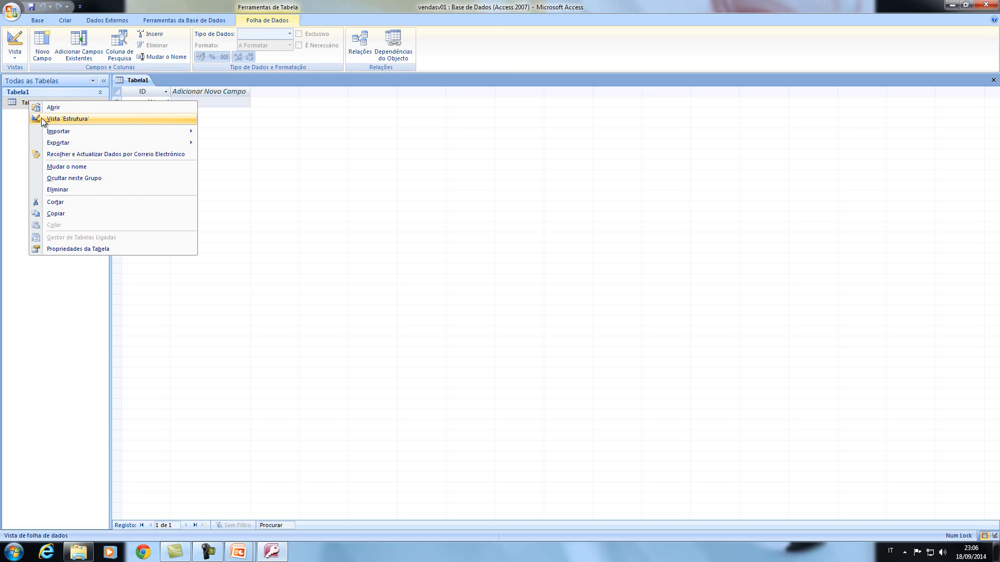
left_click(42, 117)
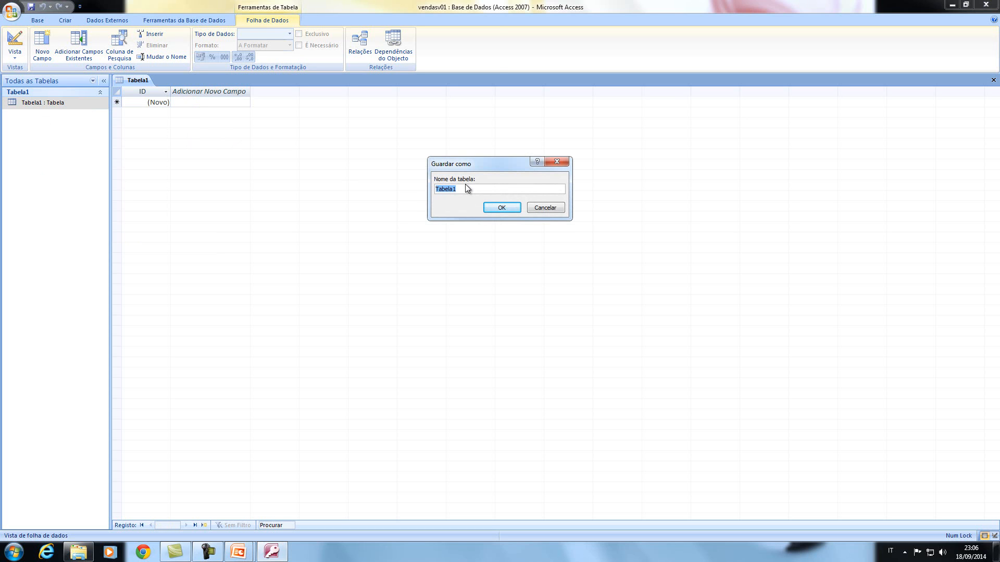
type("cliente")
key("Home")
key("Delete")
type("C")
left_click(501, 207)
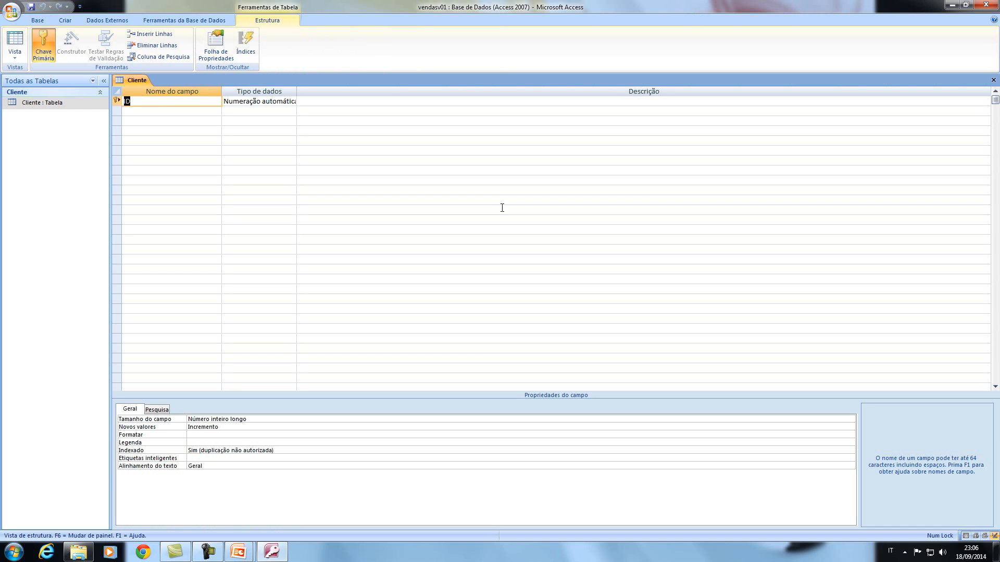
Rename the Cliente table's ID field as codigo_cliente, keeping the automatic numbering data type.
left_click(173, 100)
left_click(261, 101)
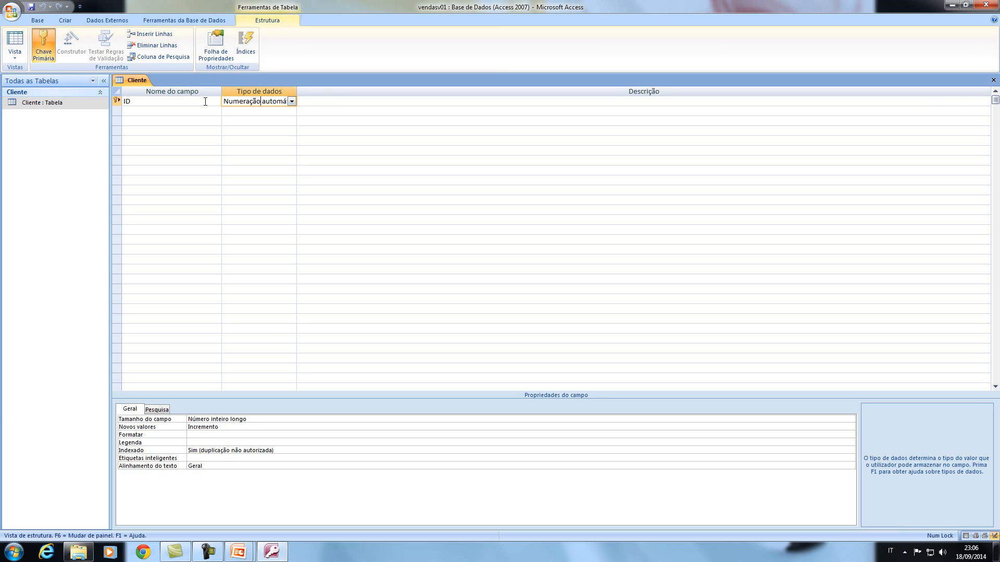
double_click(127, 100)
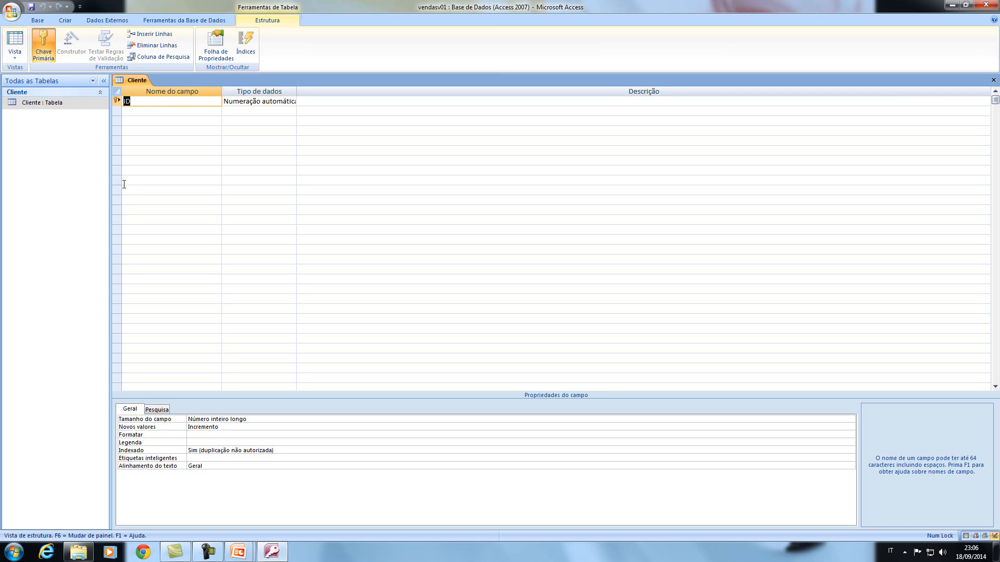
type("codio")
key("BackSpace")
type("go_cliente")
key("Tab")
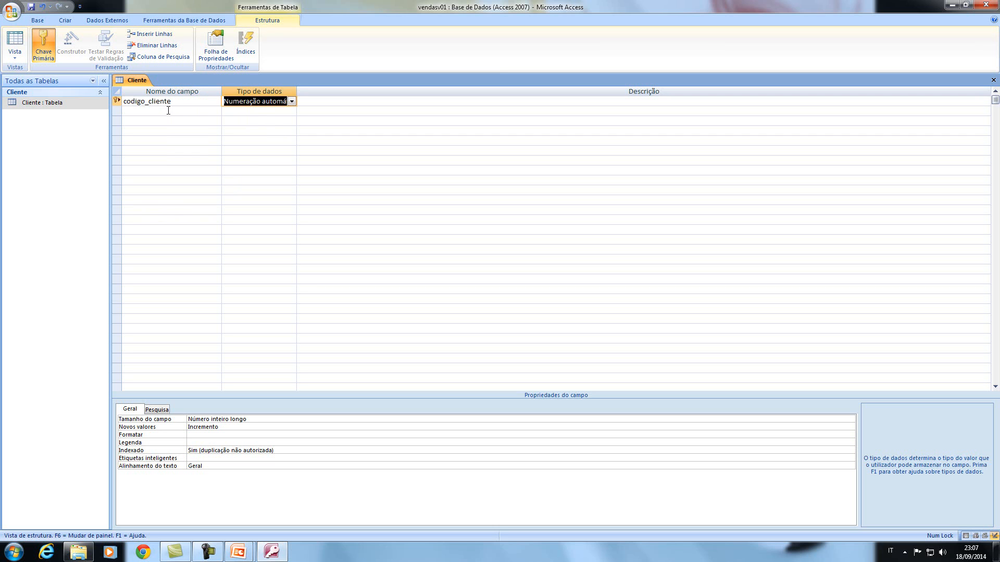
Add the fields nome_cliente and sobrenome_cliente to the Cliente table, both with the Texto data type.
left_click(161, 111)
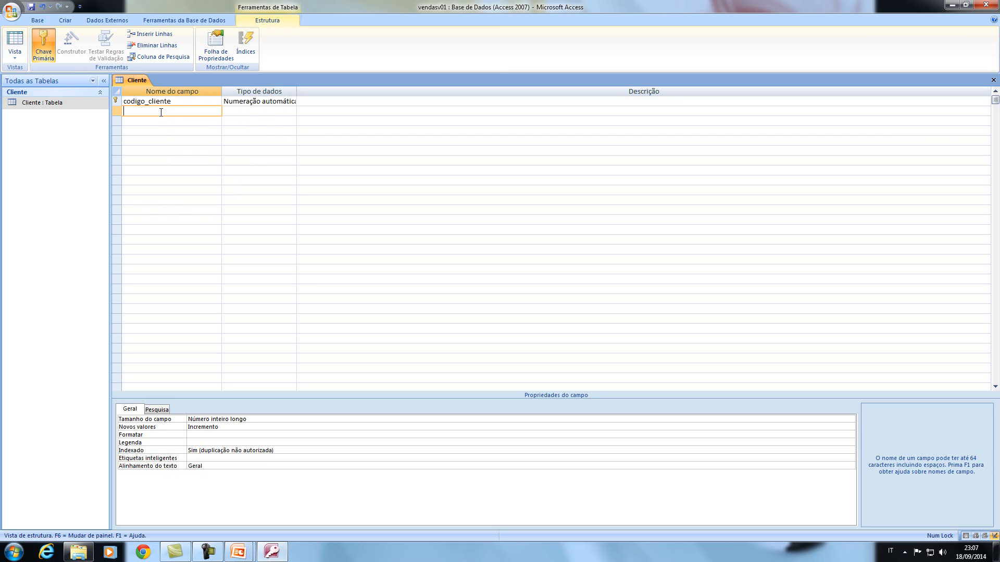
type("nome_cliente")
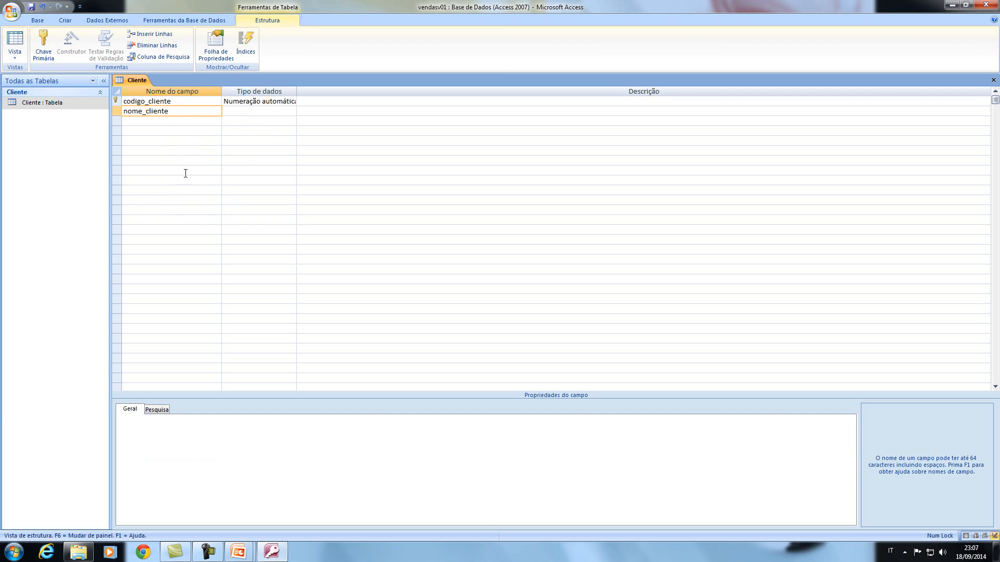
key("Tab")
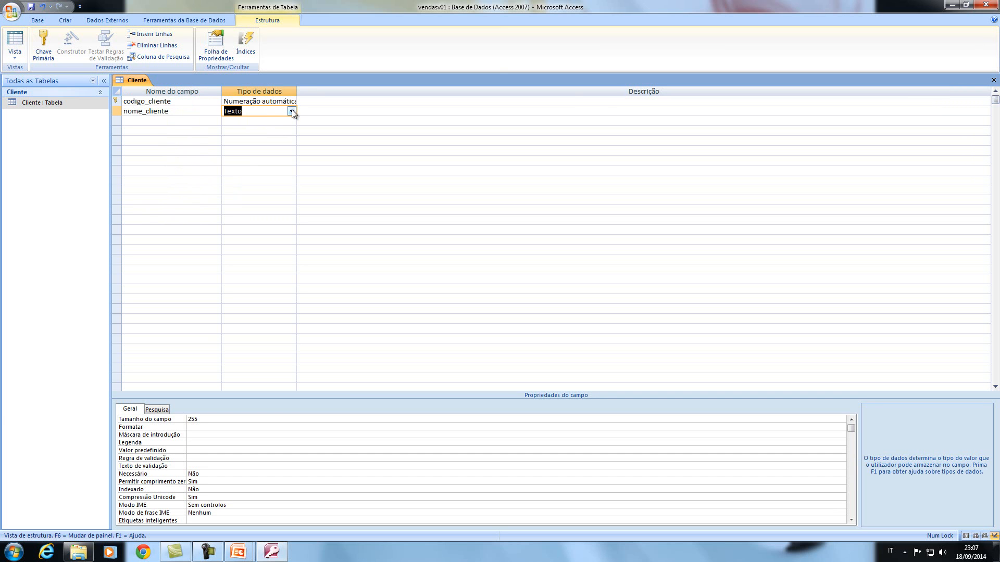
left_click(261, 110)
left_click(161, 122)
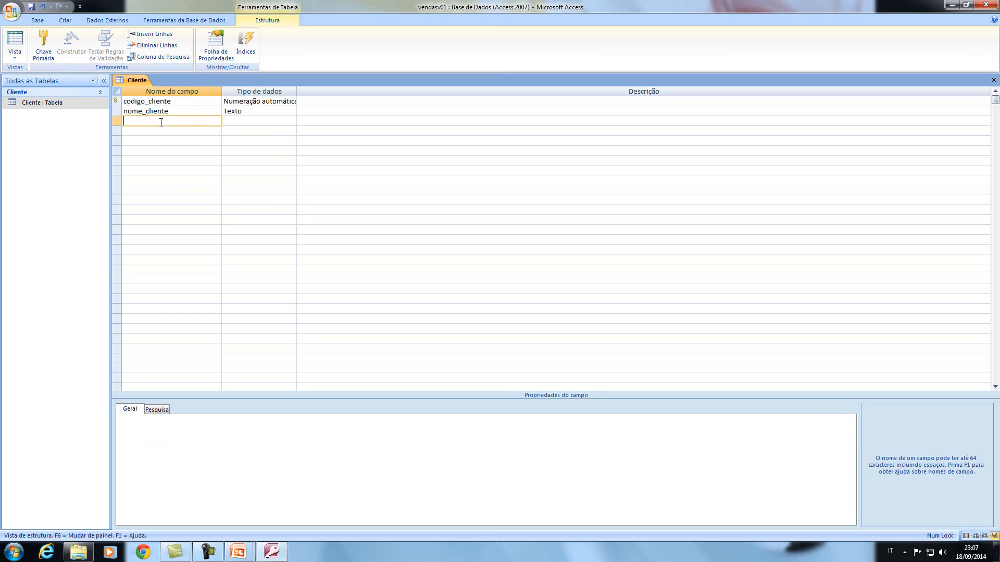
type("sobrenome_cliente")
key("Tab")
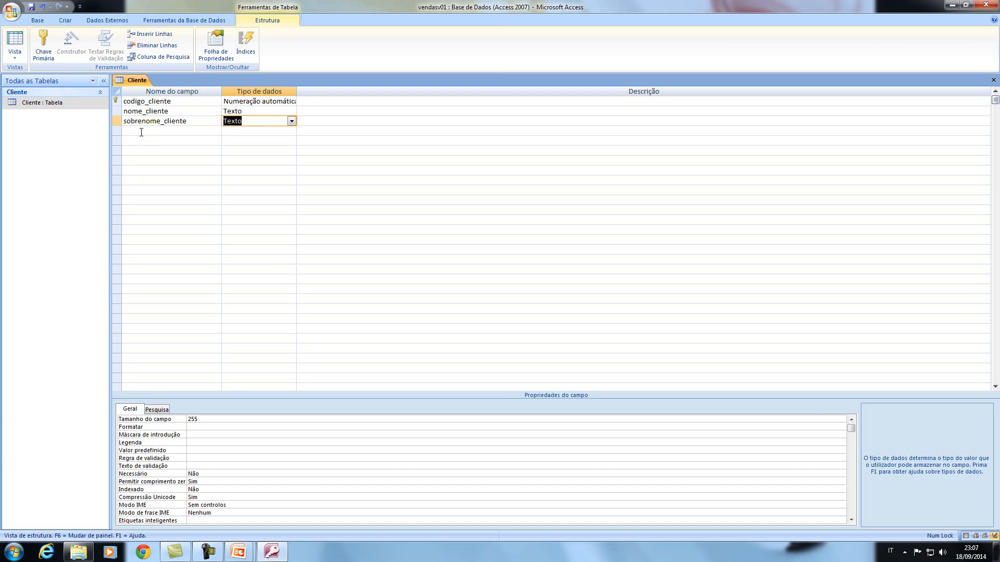
Add the fields casa_cliente and rua_cliente below sobrenome_cliente, both with the Texto data type.
left_click(141, 131)
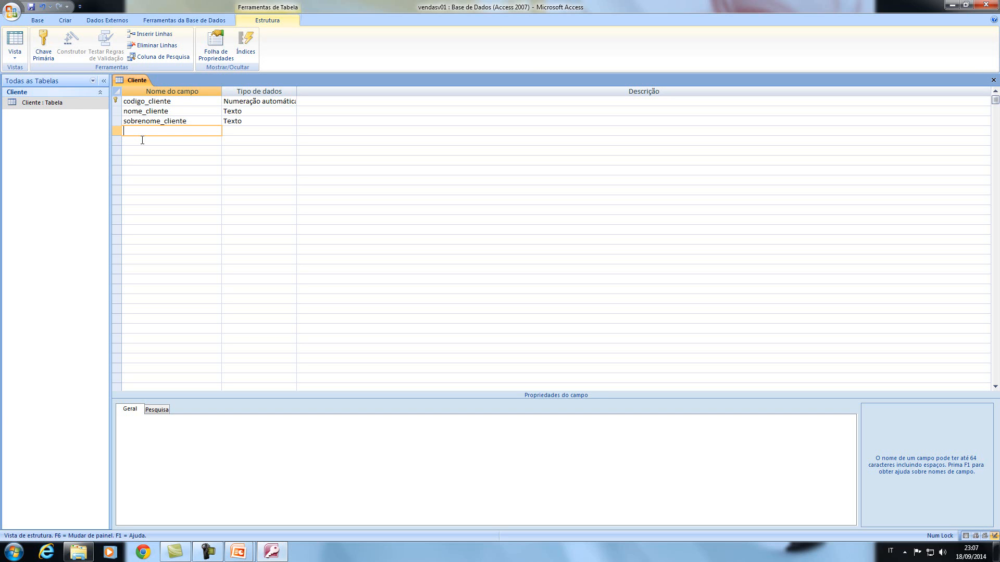
type("casa_cliente")
key("Tab")
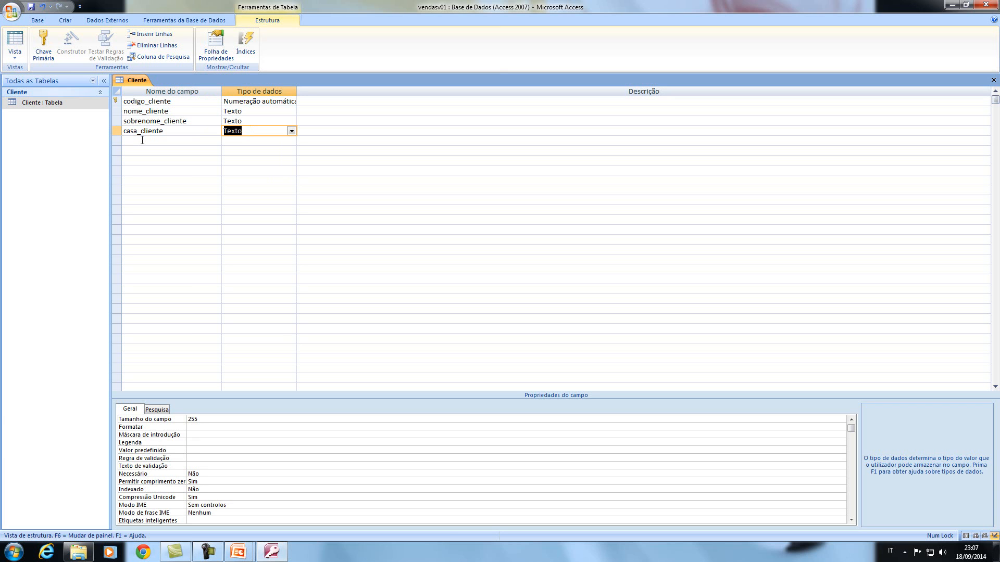
left_click(142, 140)
type("rua_cliente")
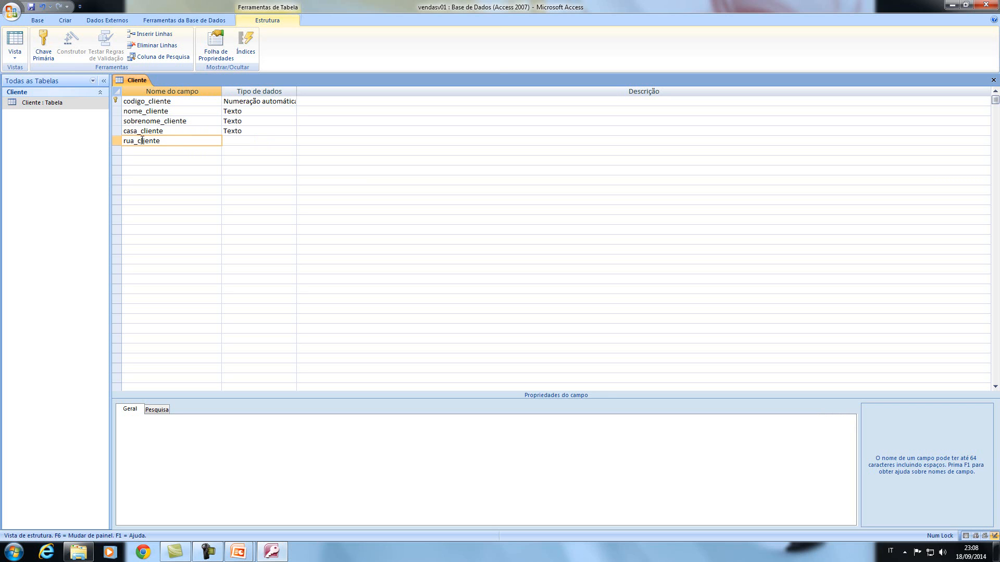
key("Tab")
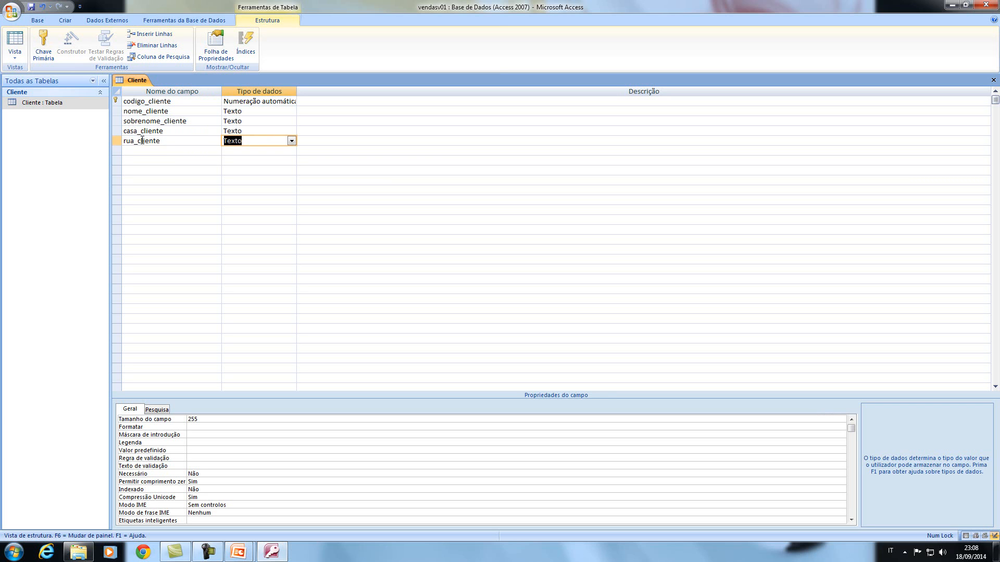
Add the field bairro_cliente below rua_cliente with the Texto data type.
left_click(146, 149)
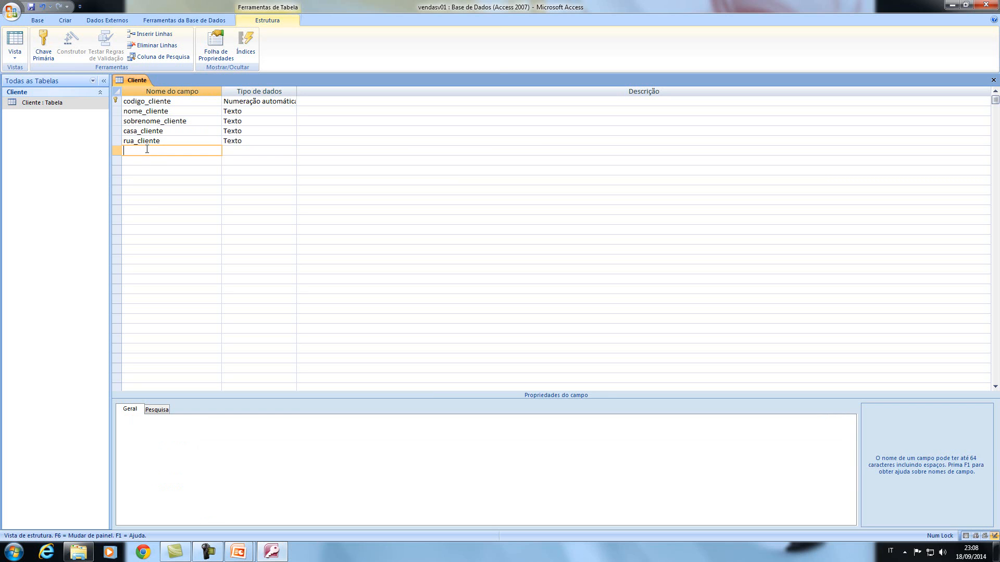
type("b")
type("ar")
type("irro")
type("_cliente")
key("Tab")
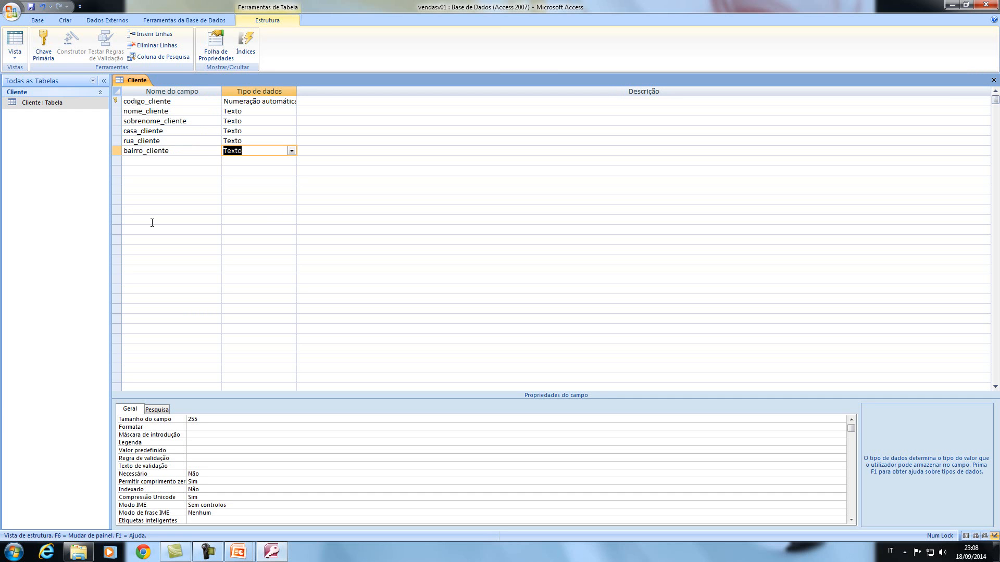
Examine each field of the Cliente table, from codigo_cliente to bairro_cliente, along with its field properties.
left_click(163, 101)
left_click(158, 110)
left_click(156, 120)
left_click(152, 131)
left_click(154, 140)
left_click(157, 150)
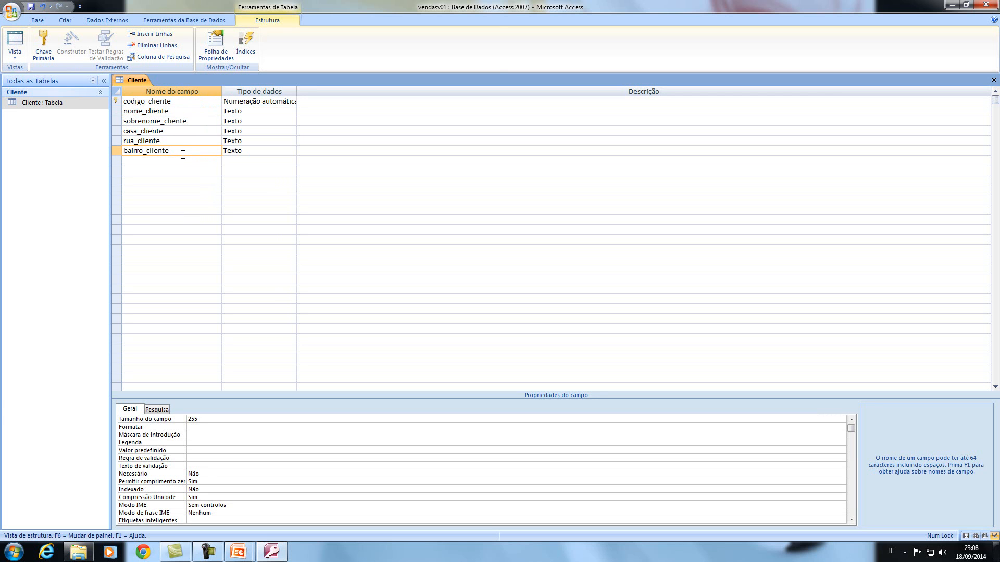
left_click(178, 101)
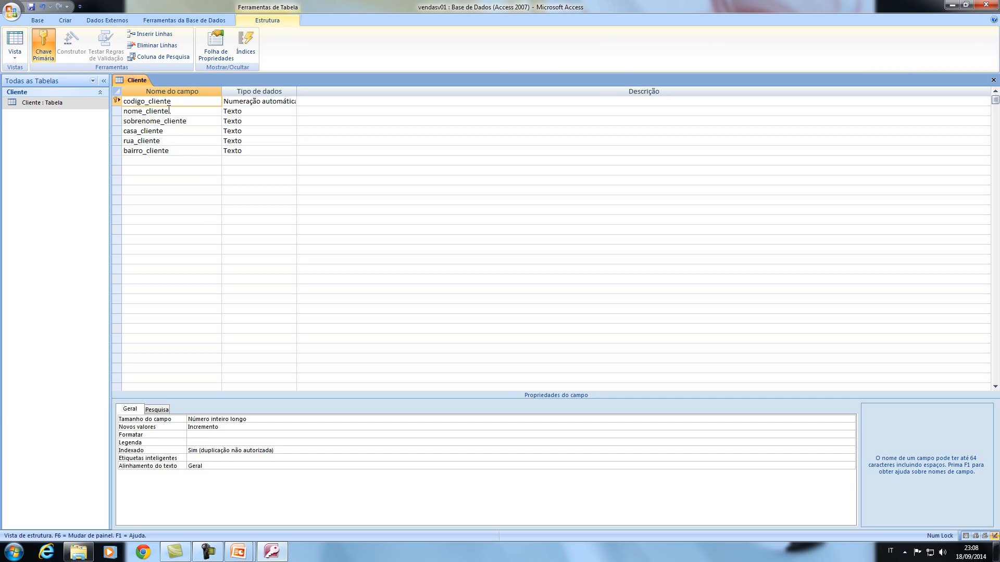
left_click(174, 110)
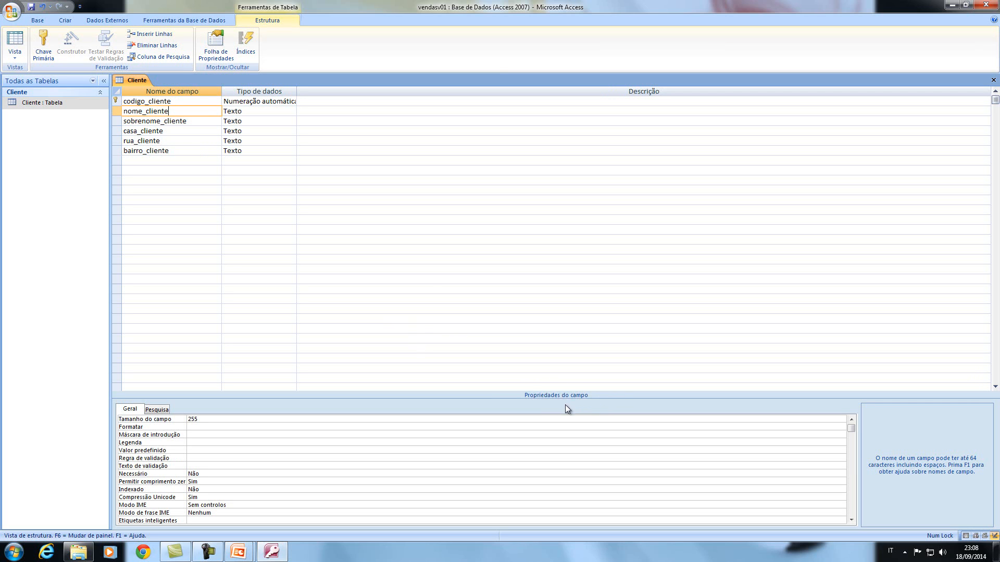
Set the caption (Legenda) of the codigo_cliente field to Codigo.
left_click(150, 101)
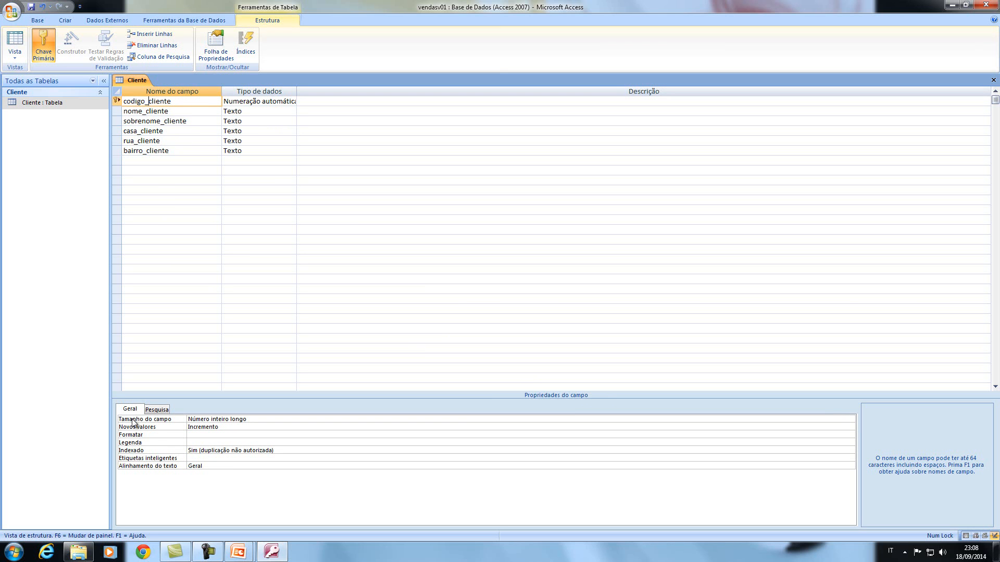
left_click(192, 442)
type("Codg")
key("BackSpace")
key("BackSpace")
type("igo")
Set the nome_cliente field's caption (Legenda) to Nome and its field size to 100.
left_click(143, 112)
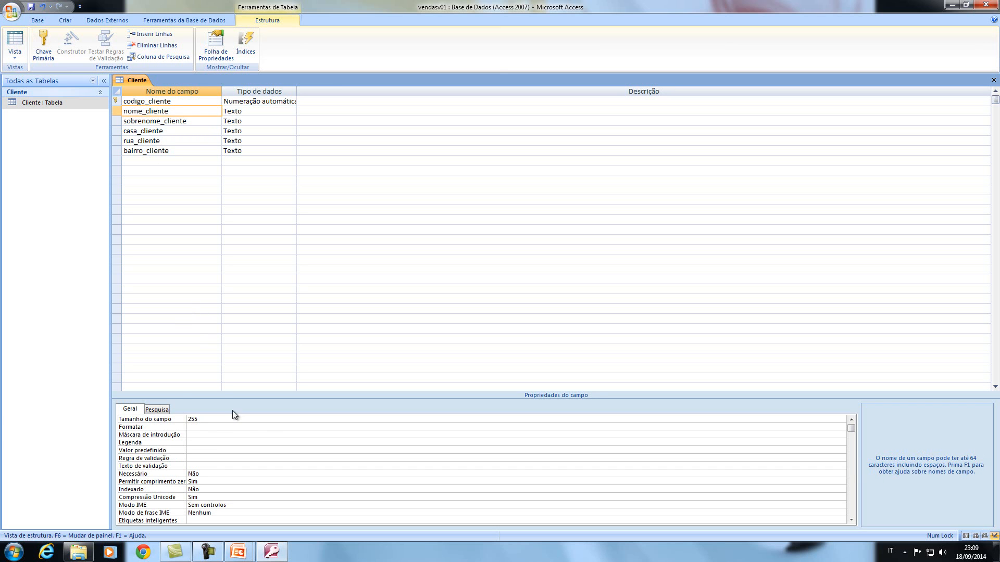
left_click(205, 443)
type("NOme")
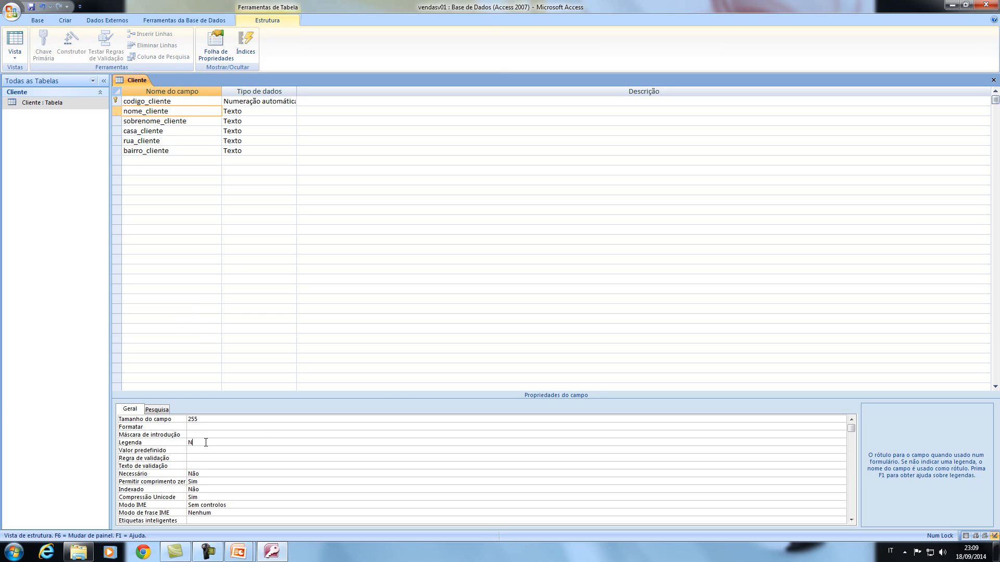
key("BackSpace")
key("BackSpace")
key("BackSpace")
type("ome")
left_click(196, 419)
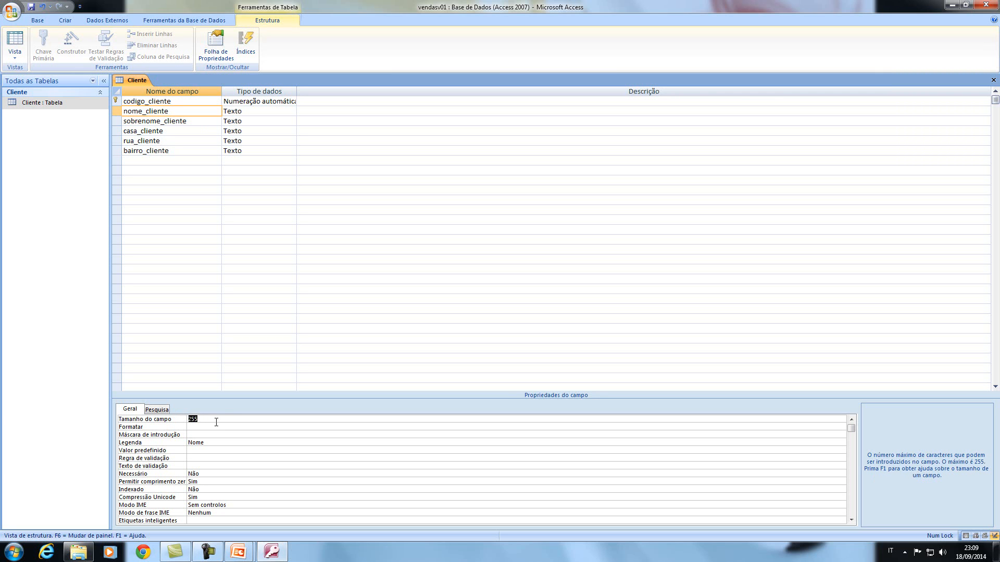
type("100")
Set the sobrenome_cliente field's caption (Legenda) to Sobrenome and its field size to 100.
left_click(148, 120)
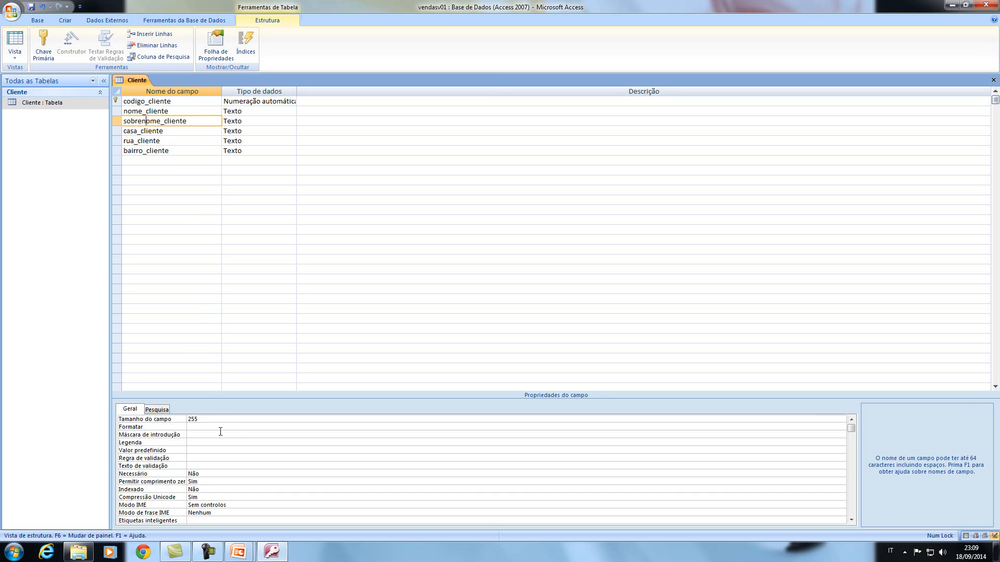
left_click(199, 443)
type("Sobrenome")
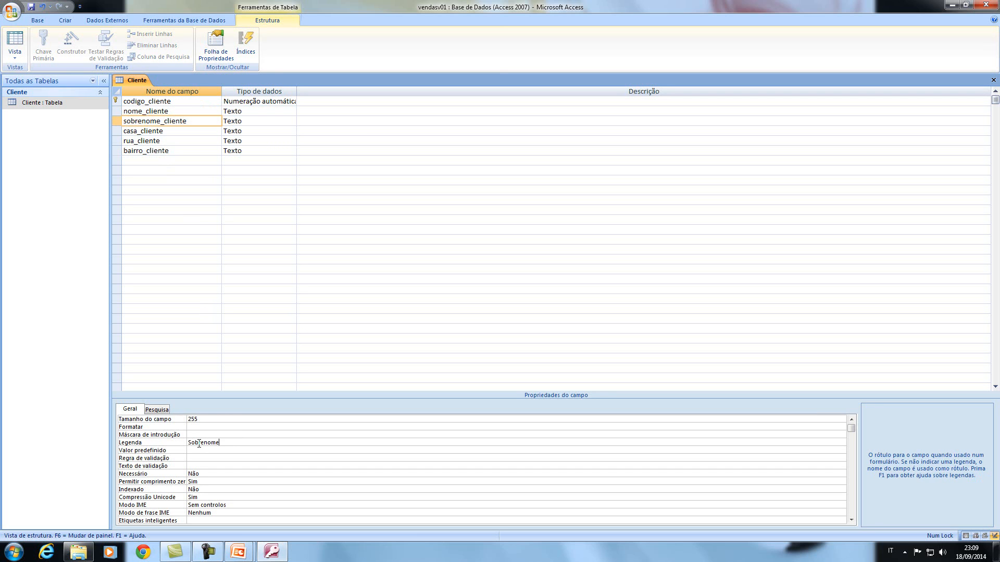
double_click(198, 420)
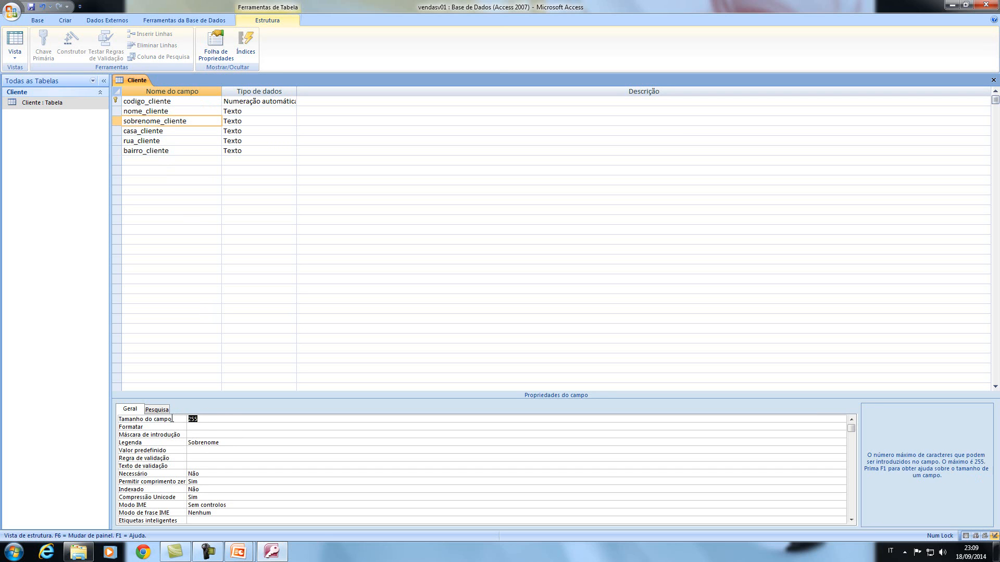
type("100")
Set the casa_cliente field's size to 50 and its caption (Legenda) to Casa.
left_click(163, 132)
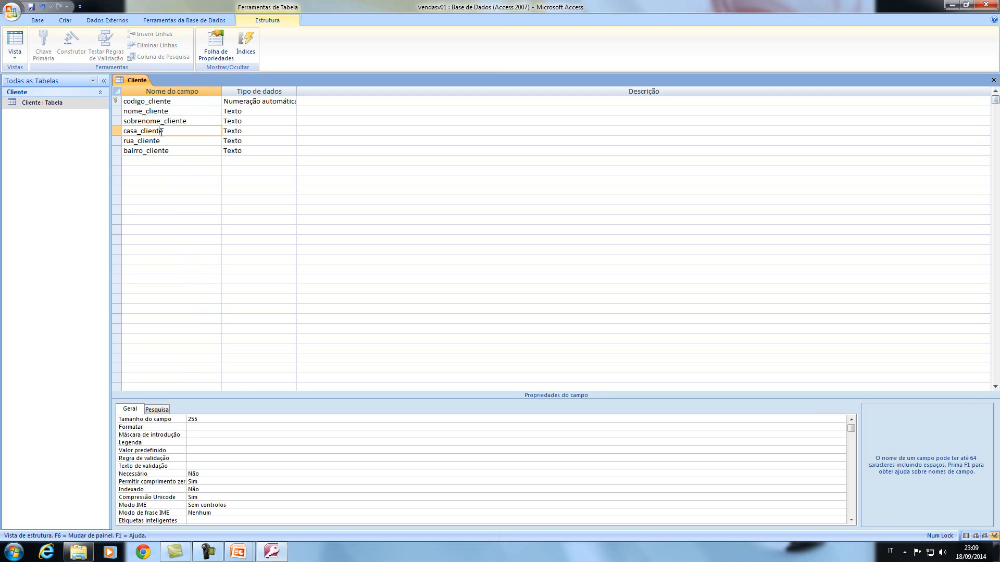
left_click_drag(211, 422, 163, 418)
type("50")
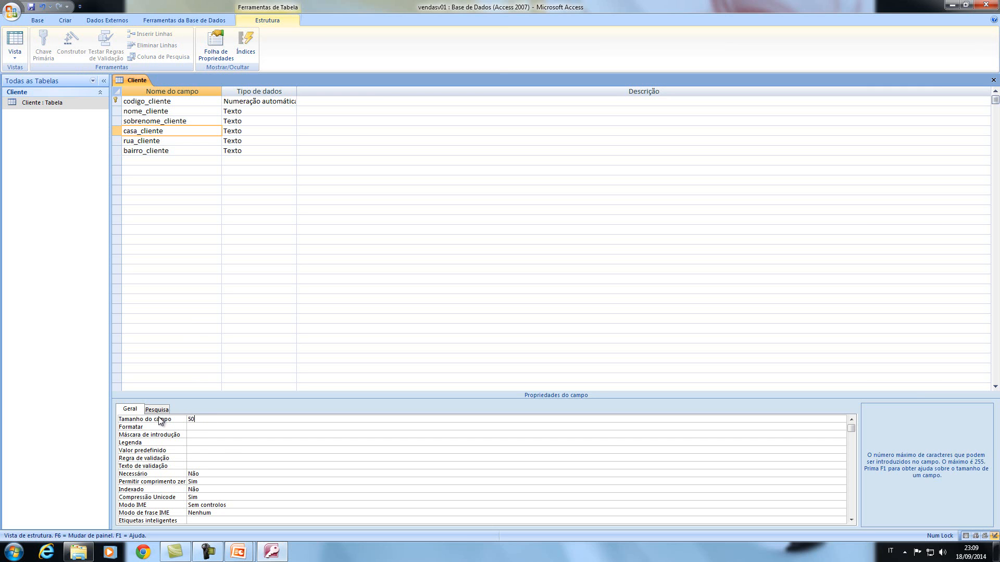
left_click(198, 442)
type("Casa")
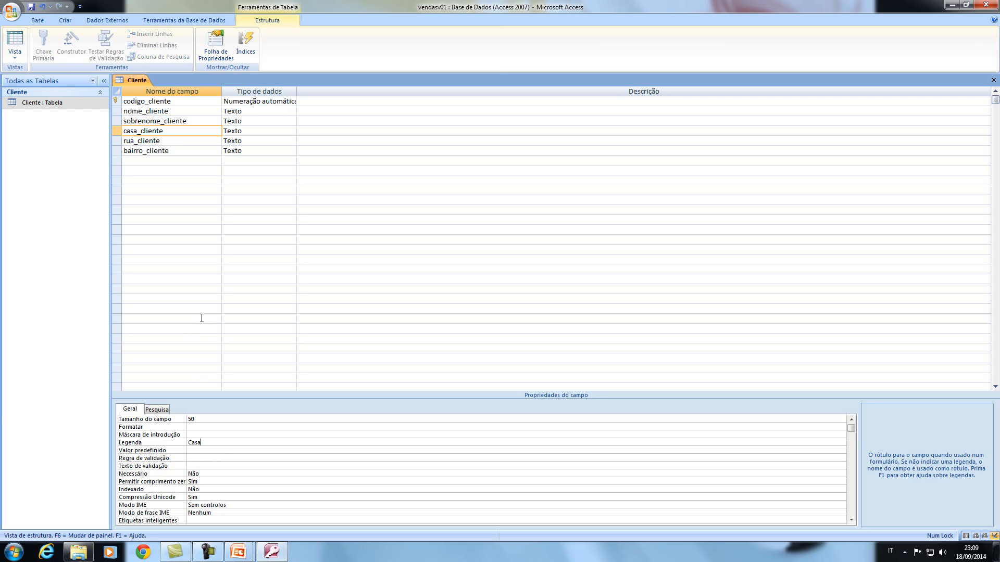
Set the rua_cliente field's size to 50 and its caption (Legenda) to Rua.
left_click(162, 141)
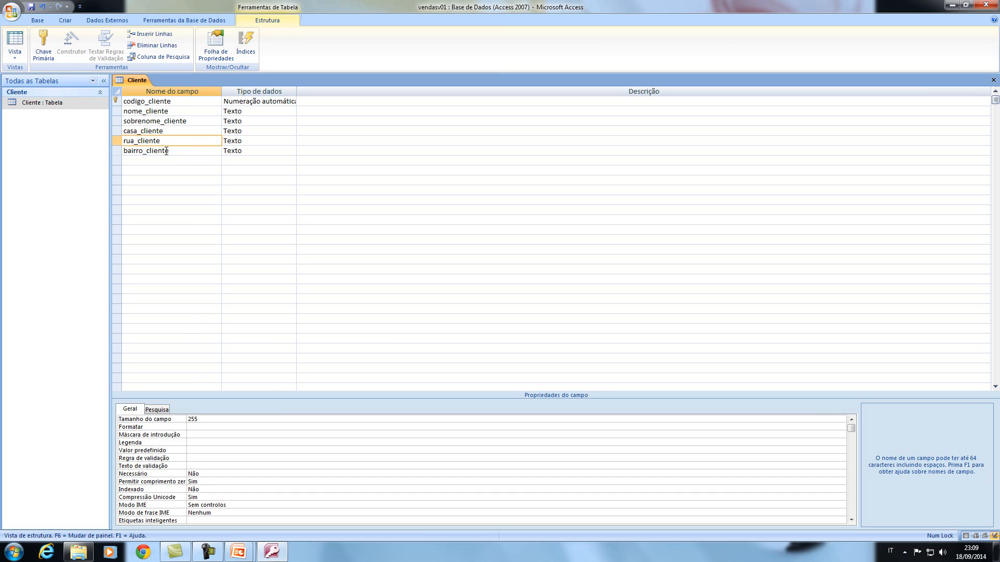
left_click(214, 420)
double_click(214, 420)
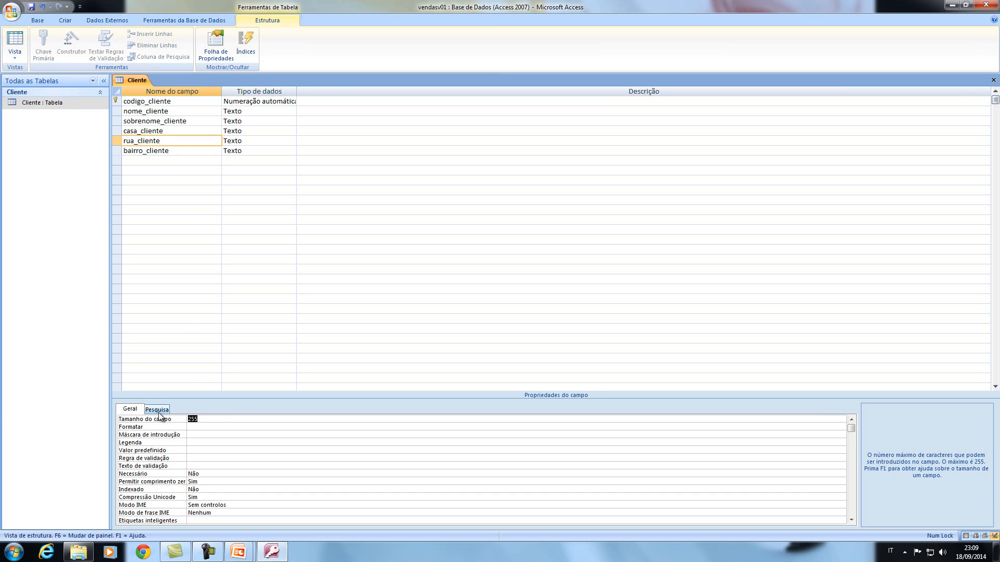
type("50")
left_click(199, 442)
type("Rua")
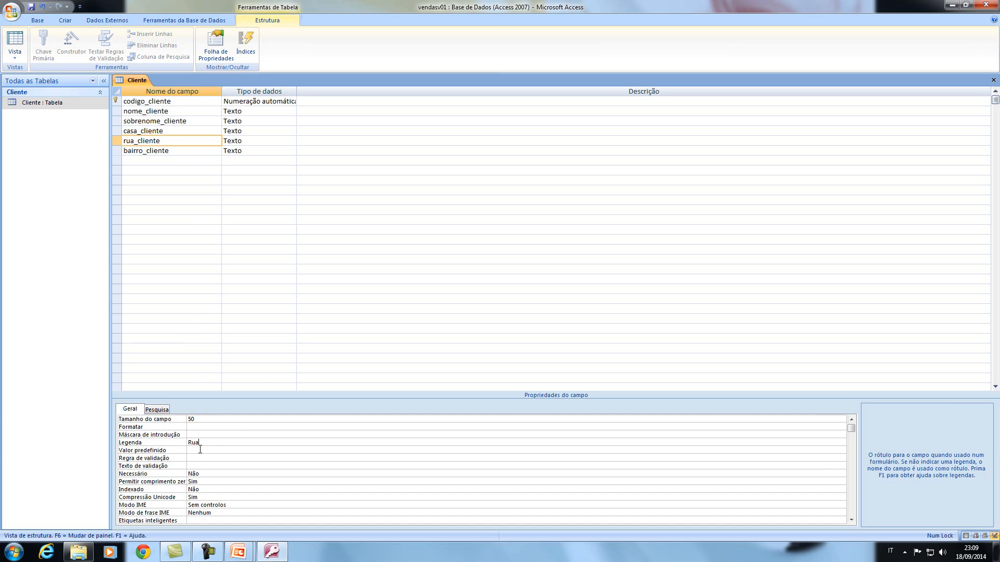
Set the bairro_cliente field's size to 100 and its caption (Legenda) to Bairro.
left_click(158, 150)
left_click_drag(210, 417, 182, 418)
type("100")
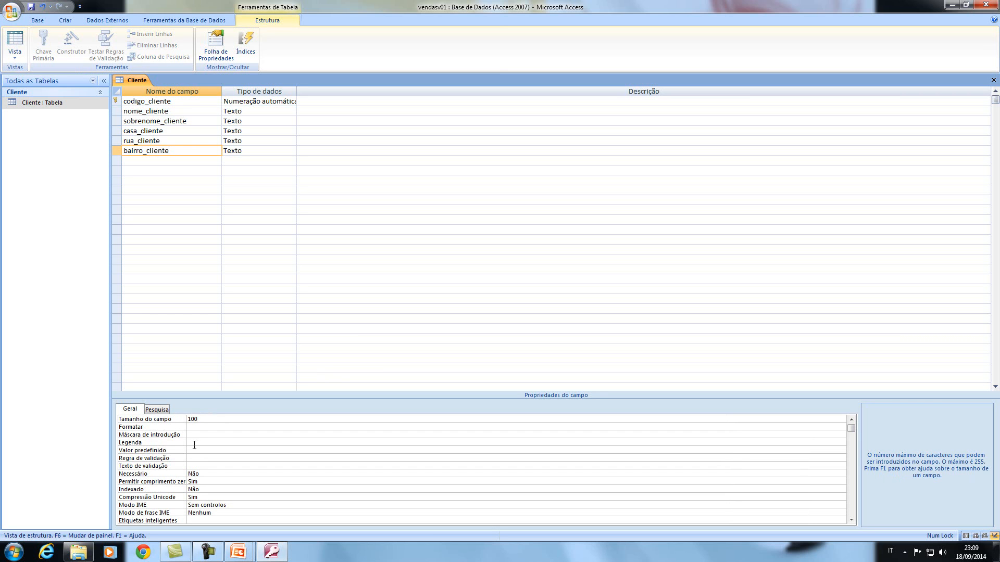
left_click(203, 442)
type("Bairro")
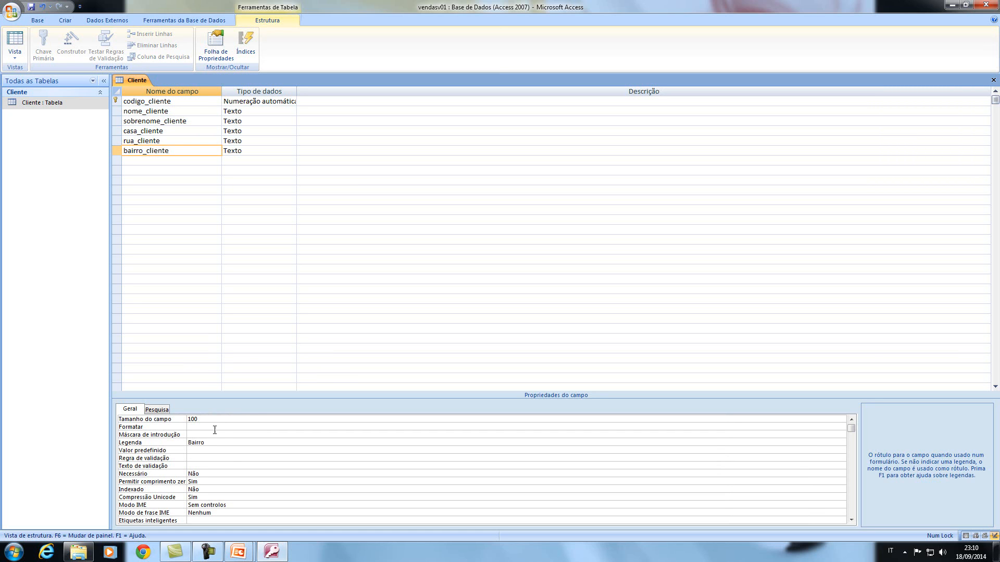
Close the Cliente table's design, saving the changes to its structure.
left_click(176, 153)
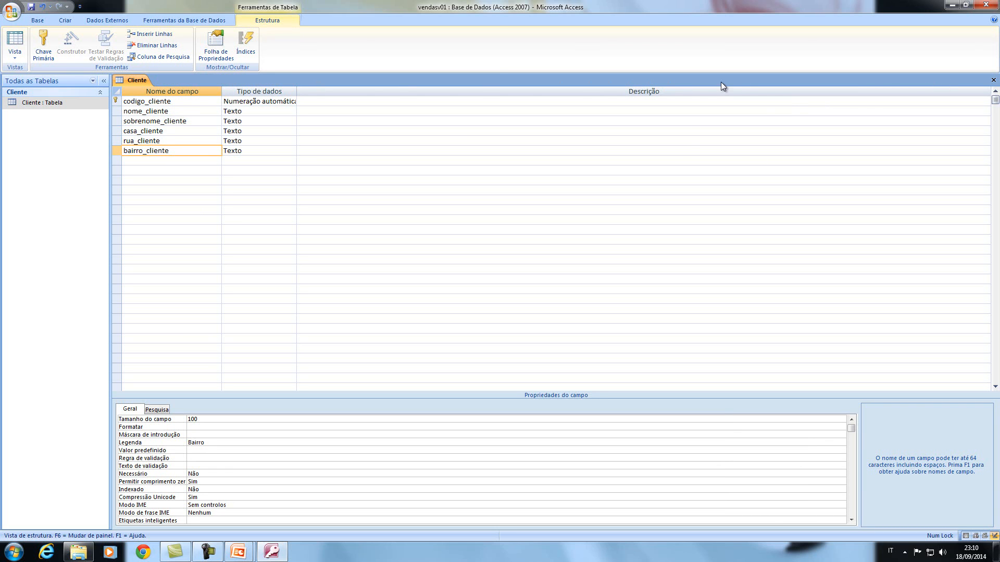
left_click(993, 81)
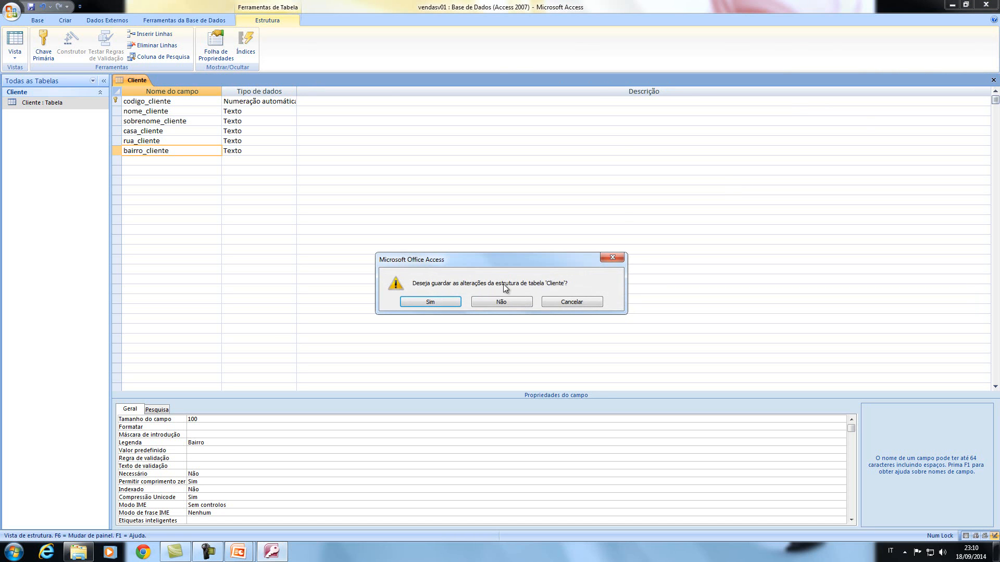
left_click(424, 302)
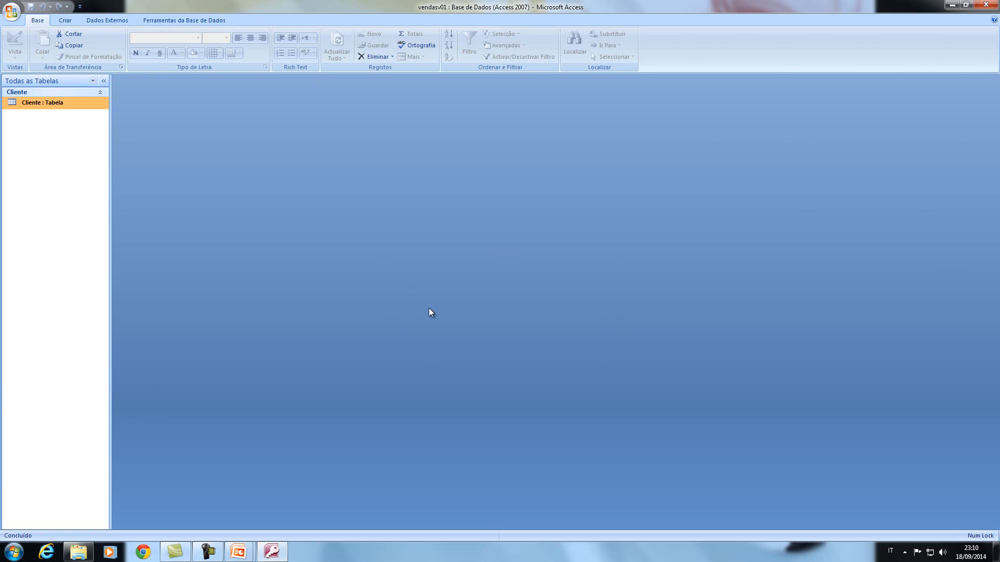
Reopen the Cliente table in design view (Vista Estrutura) to check its structure, and close it.
right_click(21, 103)
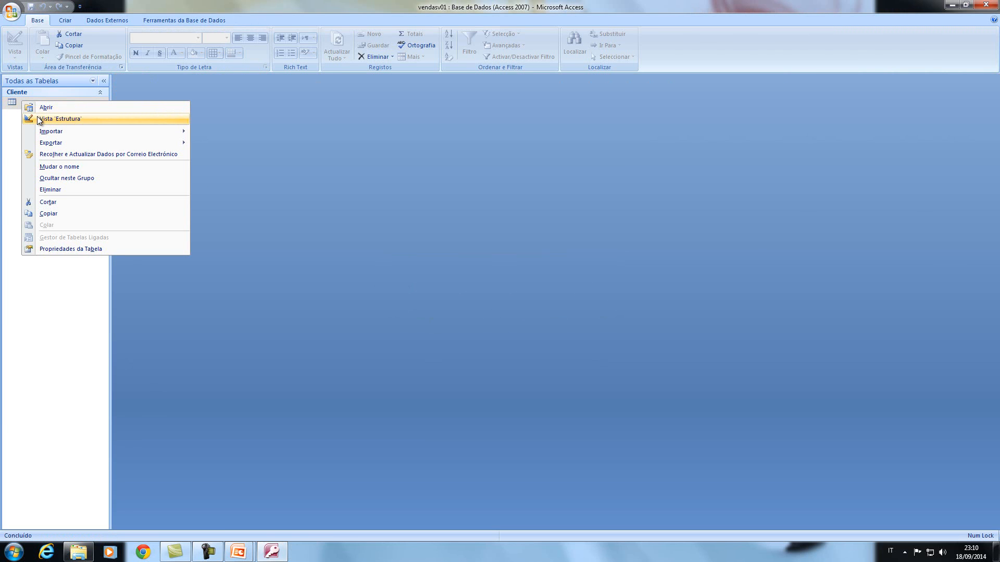
left_click(57, 119)
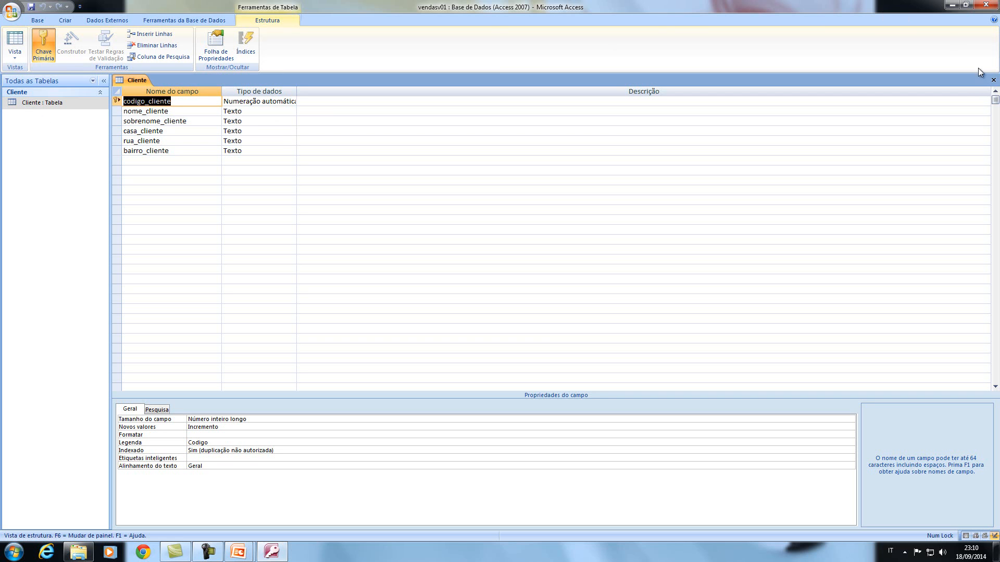
left_click(993, 79)
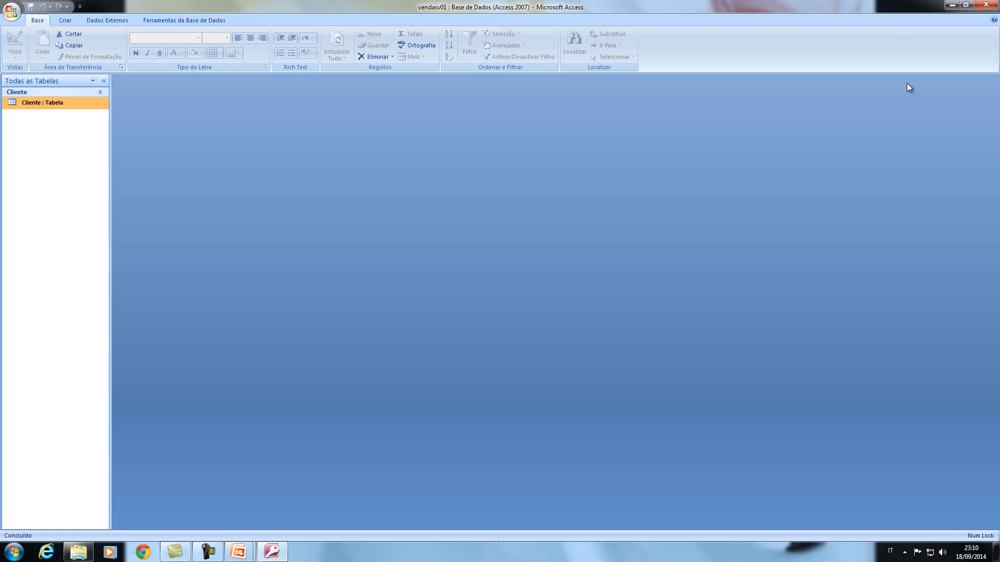
Open the Cliente table in datasheet view and slightly widen the Nome and Sobrenome columns.
right_click(26, 102)
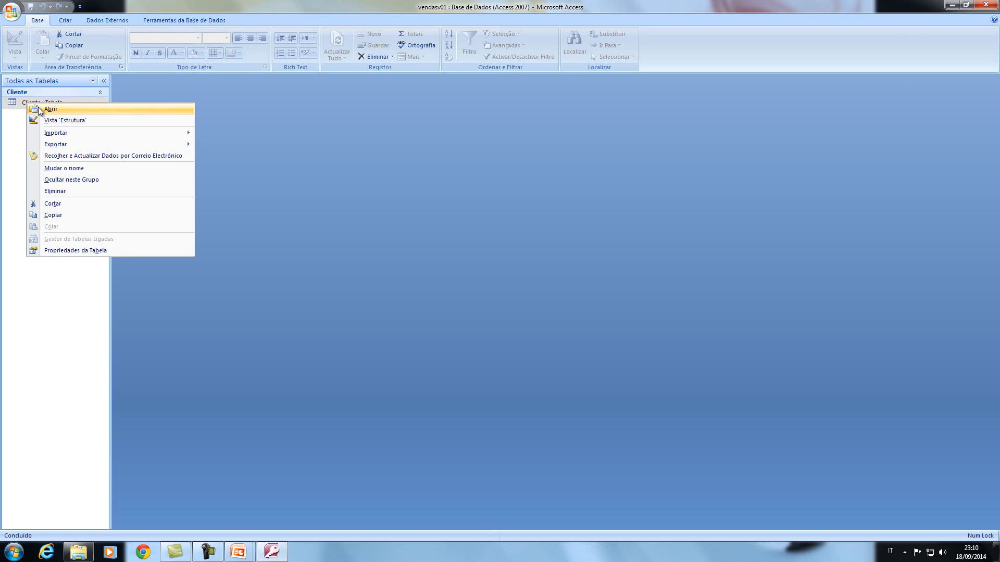
left_click(40, 110)
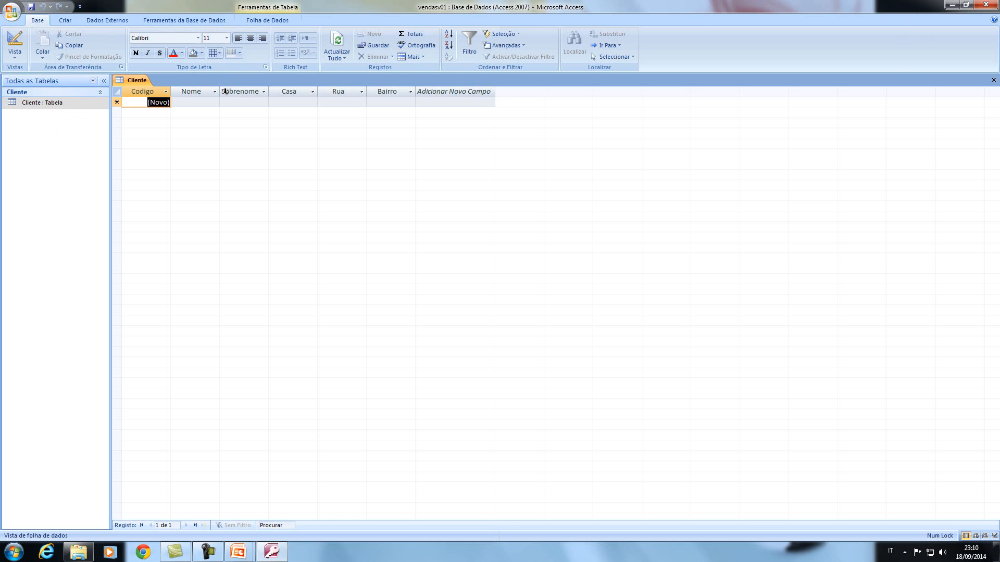
left_click_drag(220, 87, 272, 90)
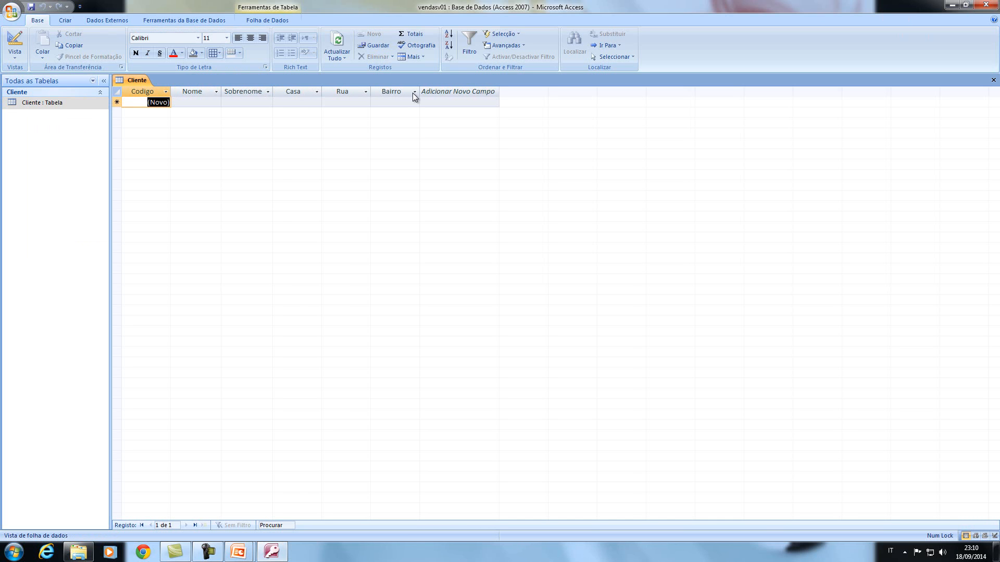